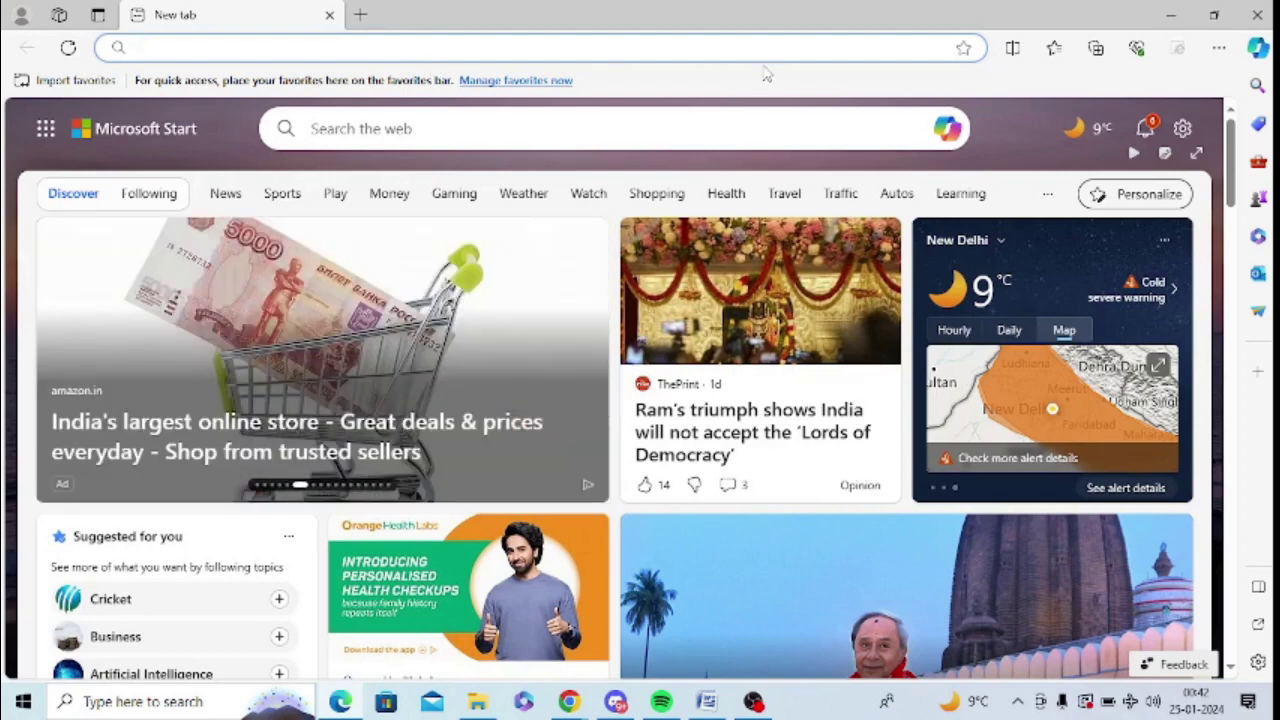
# Clear the last hour of browsing history, download history, cookies and cached files via Privacy settings
pyautogui.click(1220, 48)
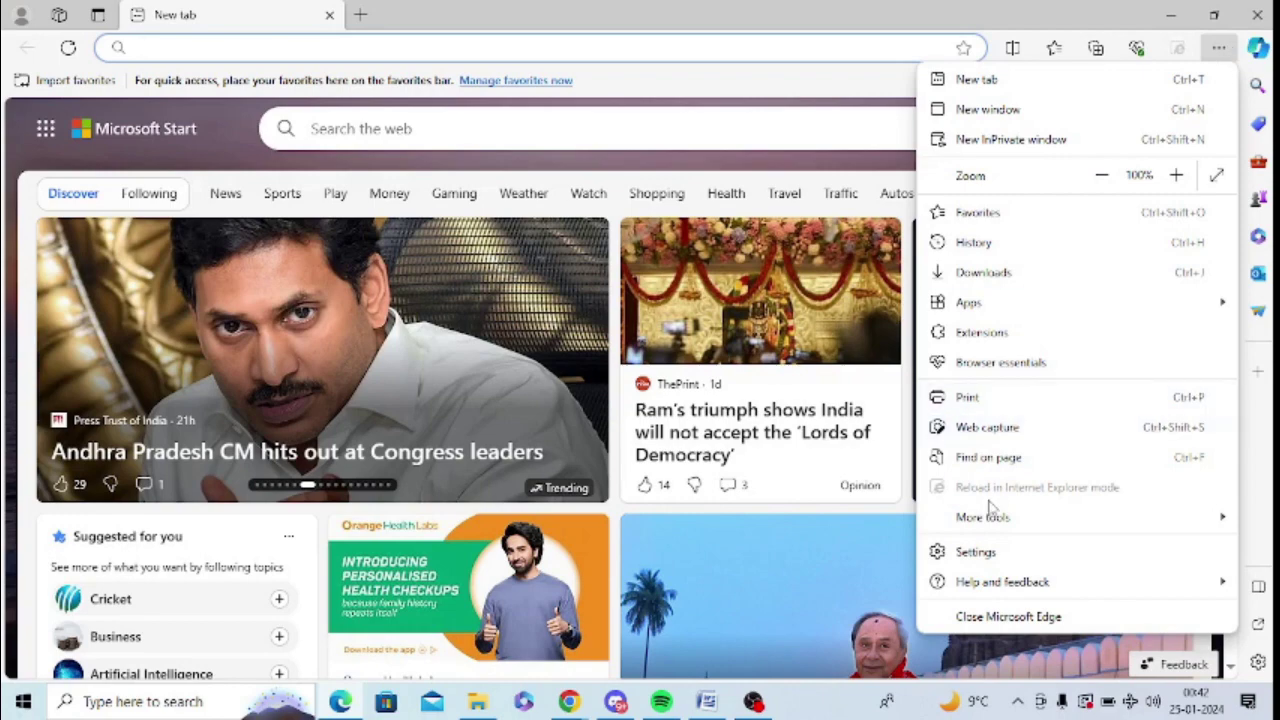
pyautogui.click(975, 552)
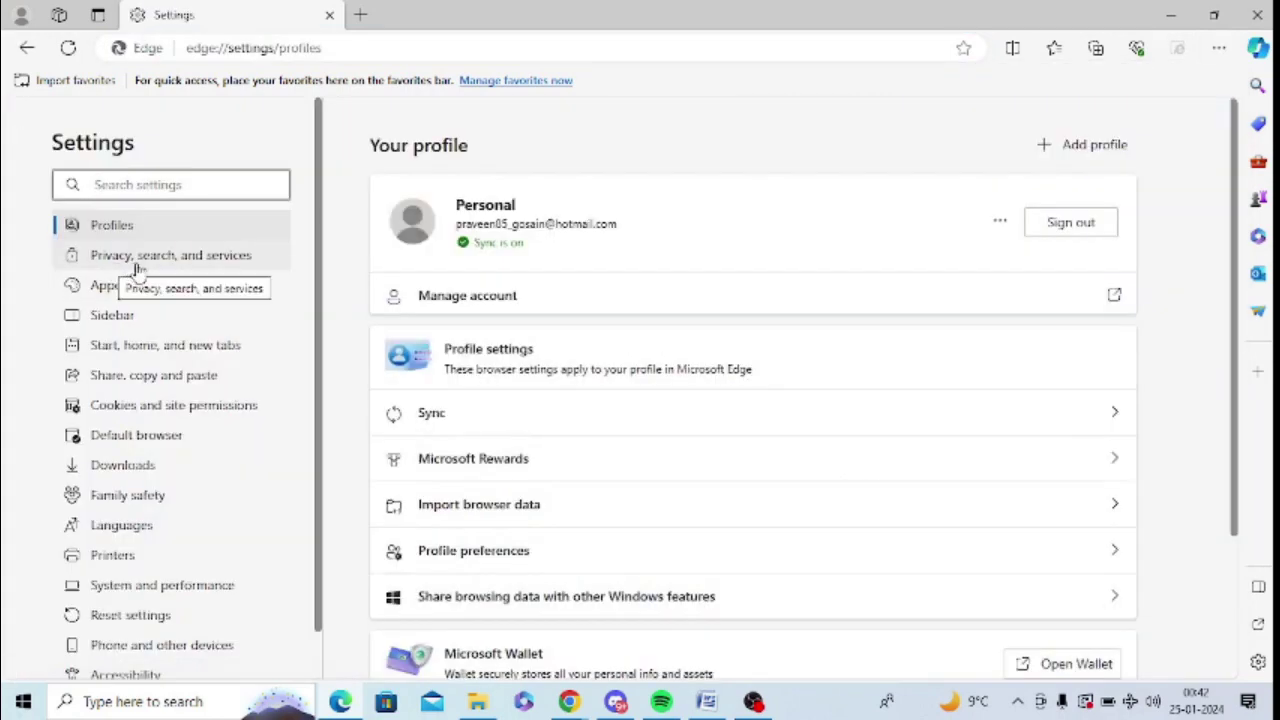
pyautogui.click(140, 258)
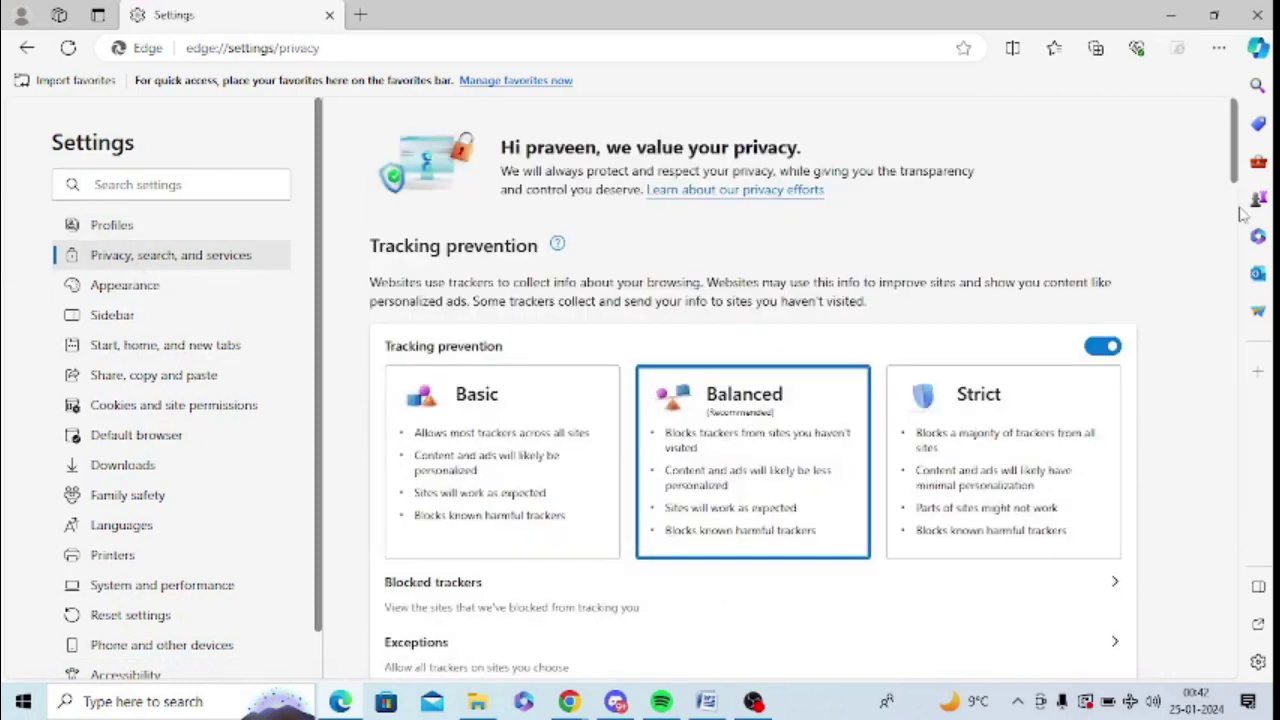
pyautogui.scroll(-5, 1235, 178)
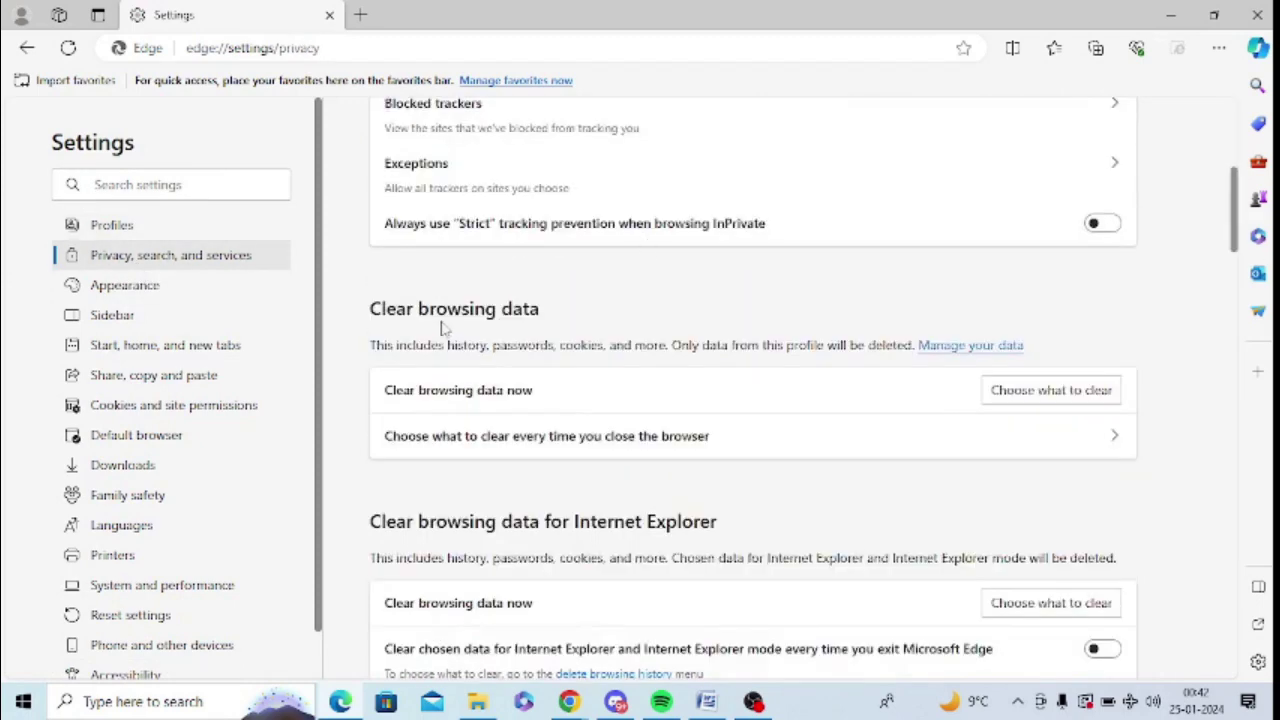
pyautogui.moveTo(413, 313); pyautogui.dragTo(538, 310)
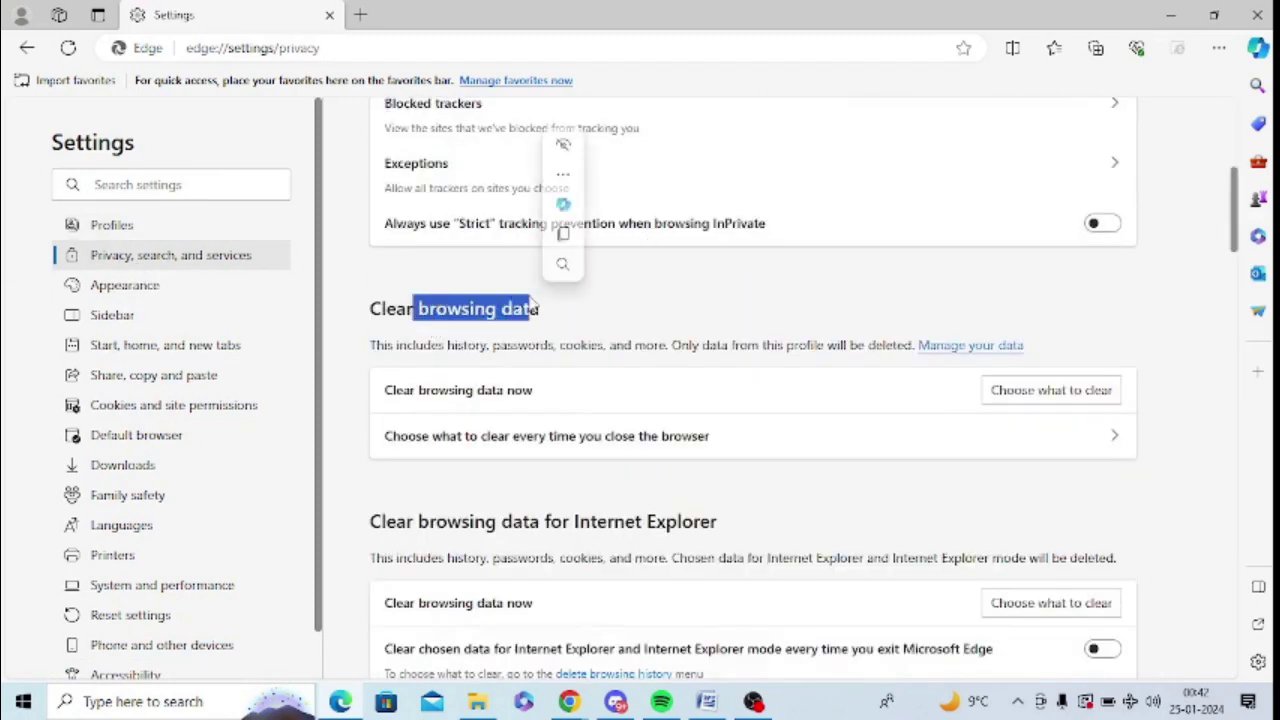
pyautogui.click(1028, 400)
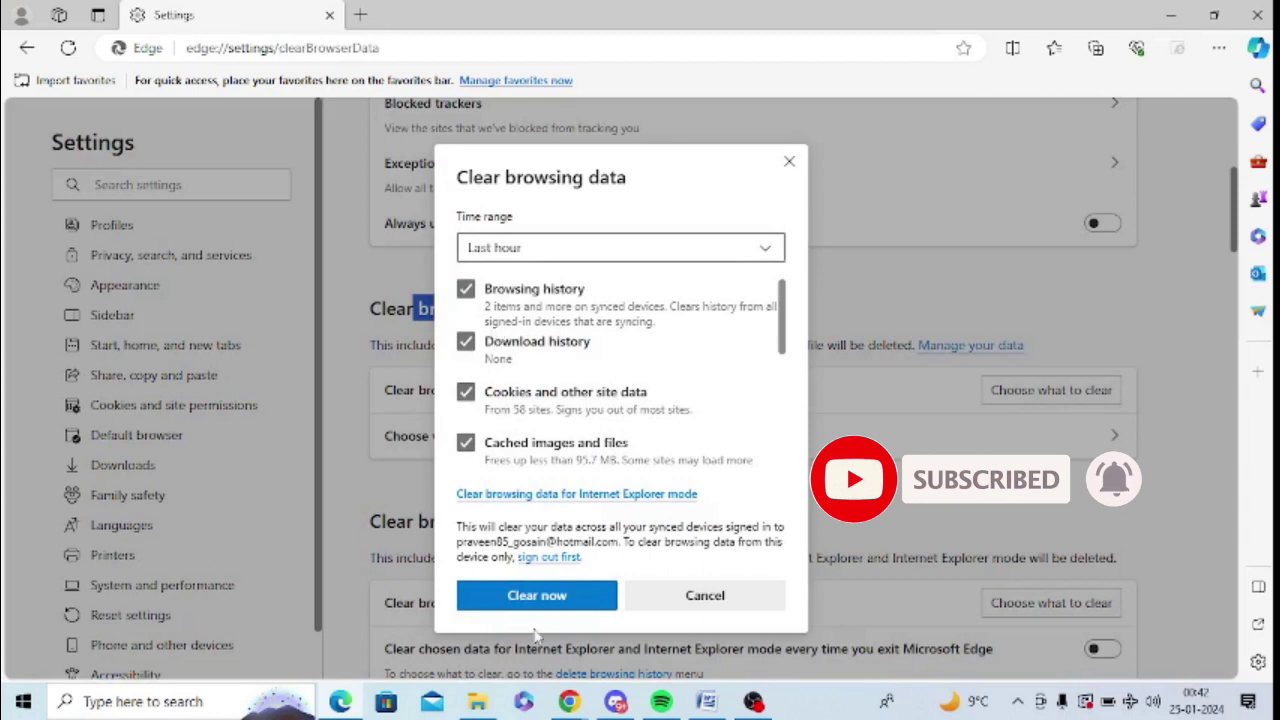
pyautogui.click(535, 598)
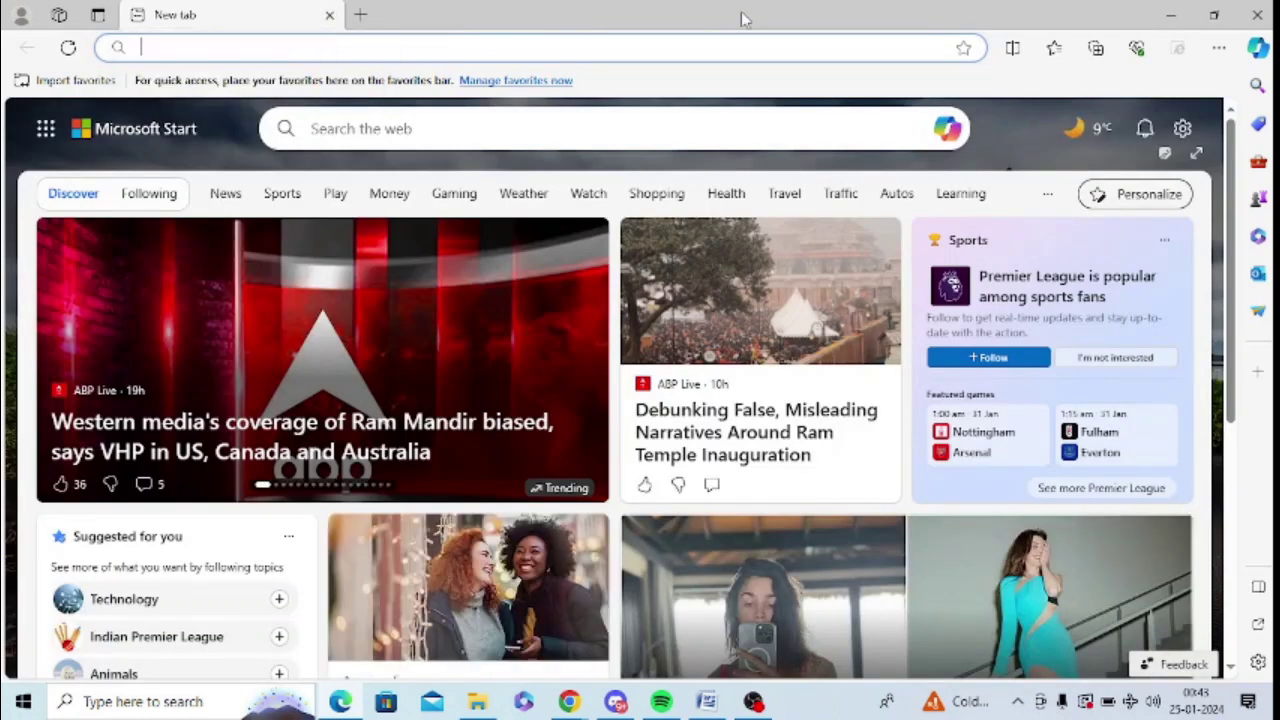
# Remove the Audio Recorder extension from Manage extensions and close its uninstall feedback tab
pyautogui.click(1219, 48)
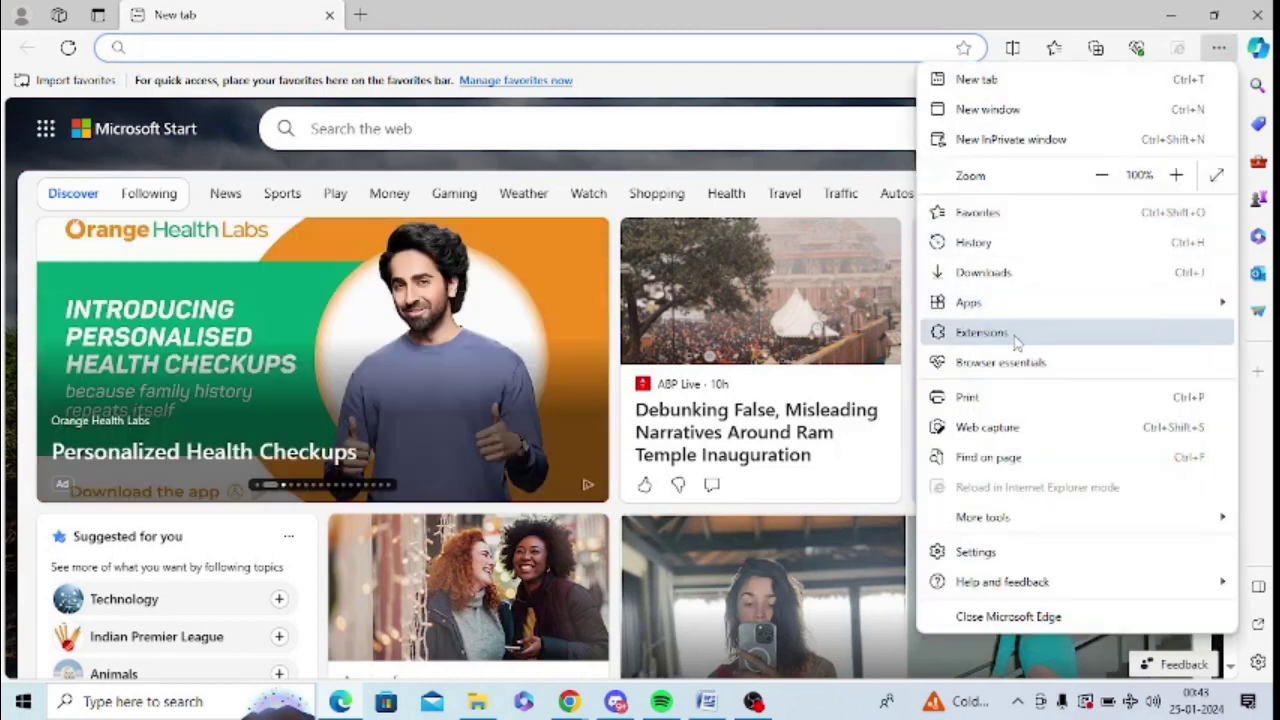
pyautogui.click(1015, 340)
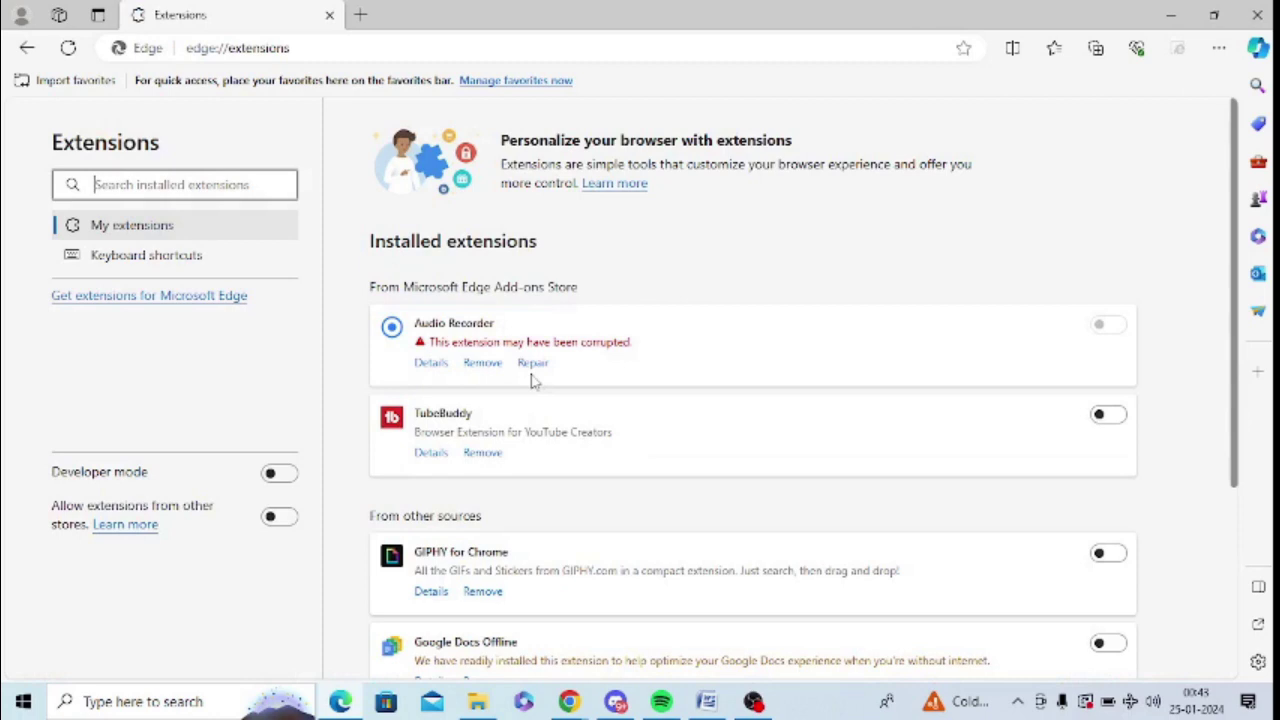
pyautogui.click(481, 370)
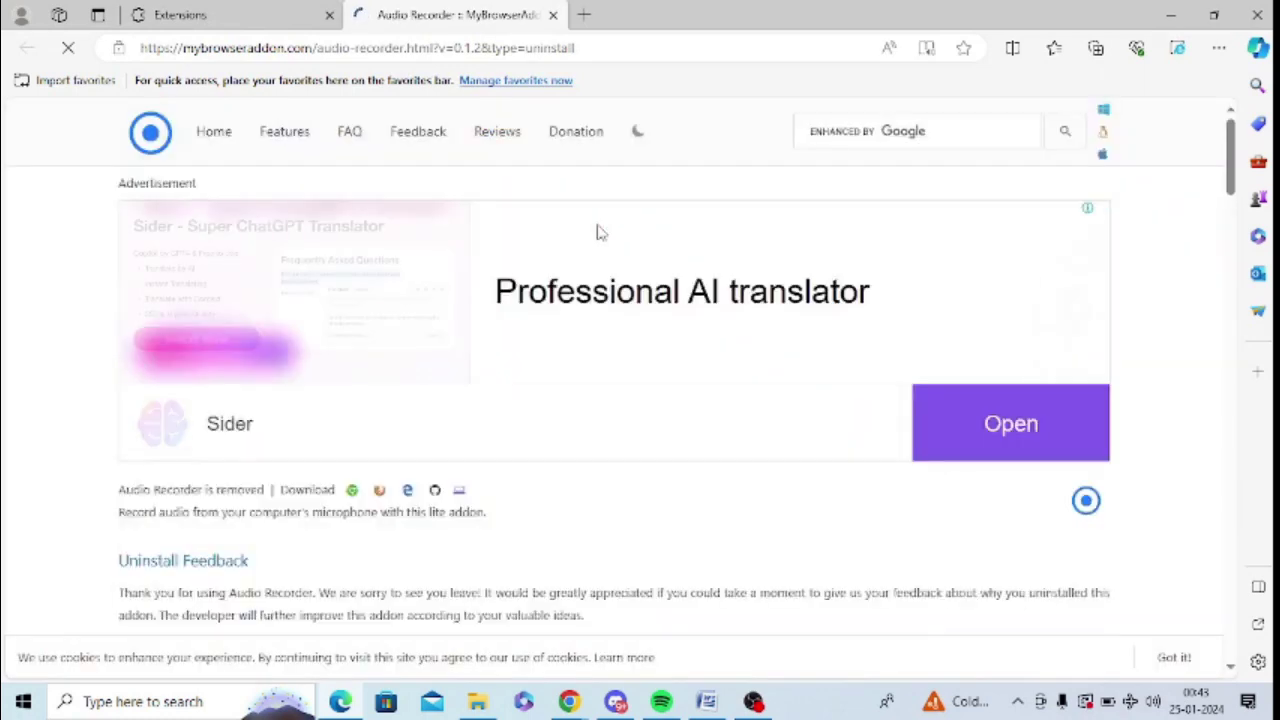
pyautogui.click(553, 14)
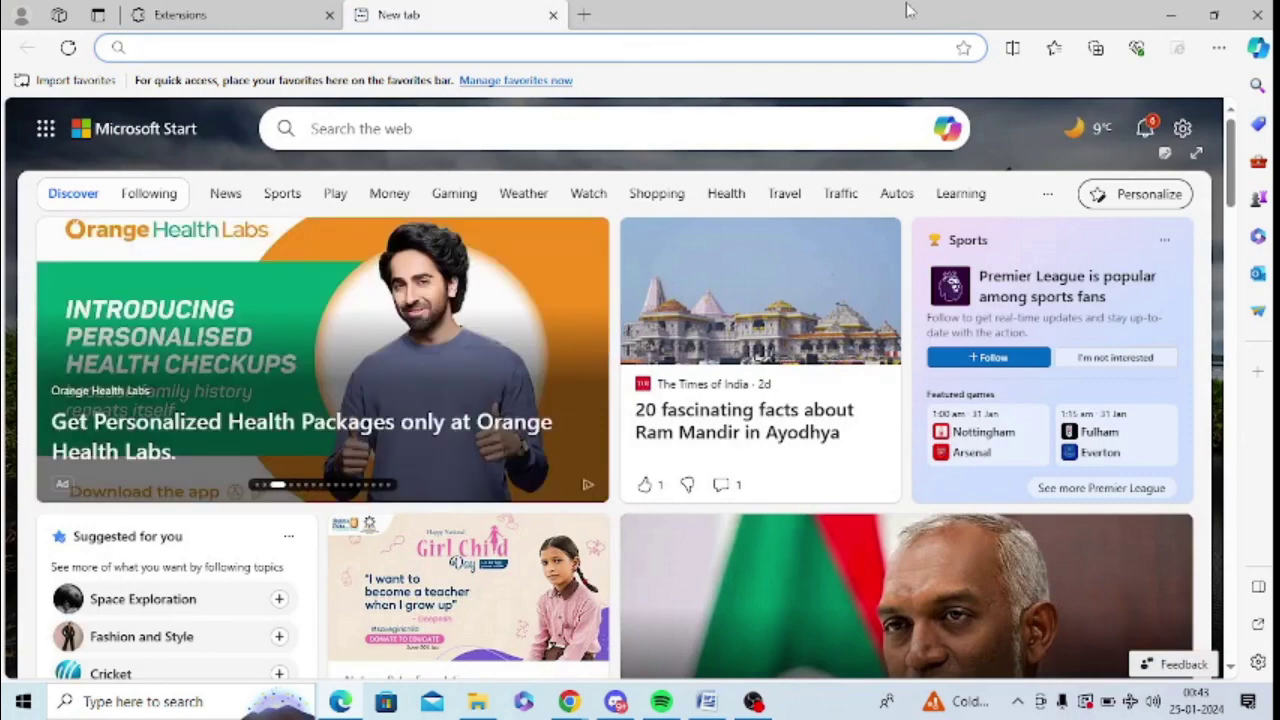
# Check About Microsoft Edge and confirm it reports Edge is up to date
pyautogui.click(1219, 50)
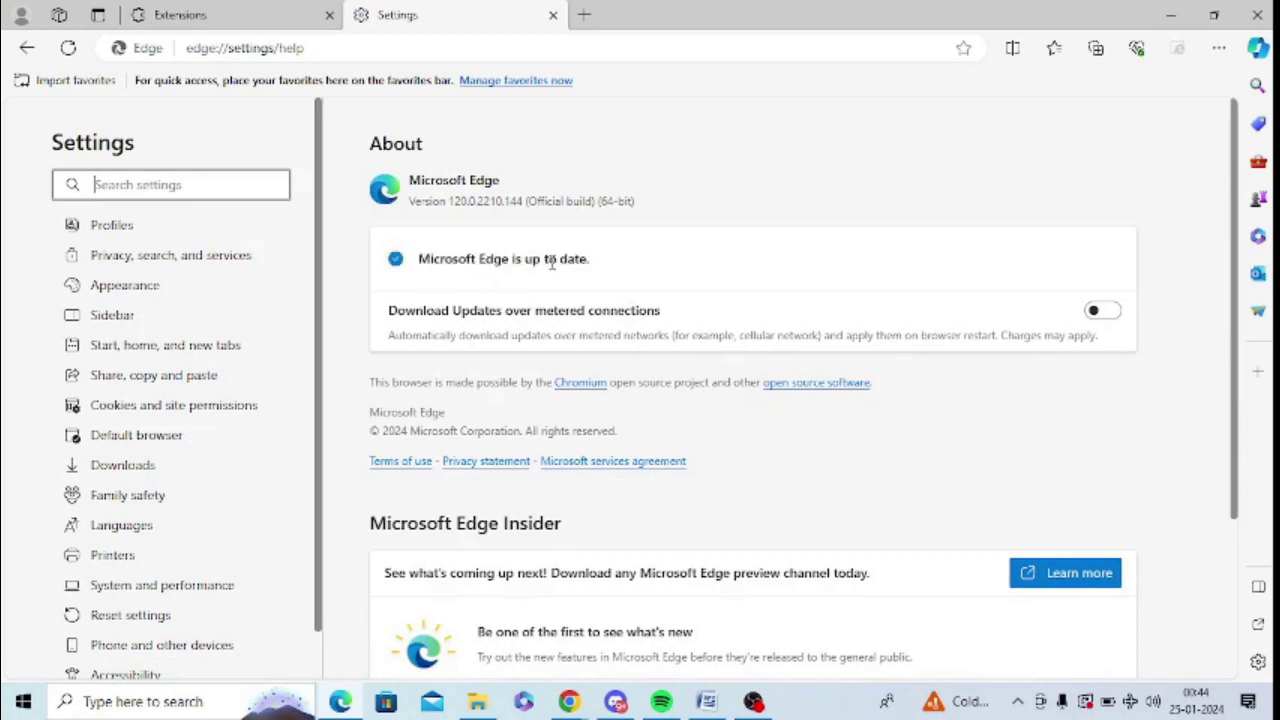
pyautogui.moveTo(428, 260); pyautogui.dragTo(592, 260)
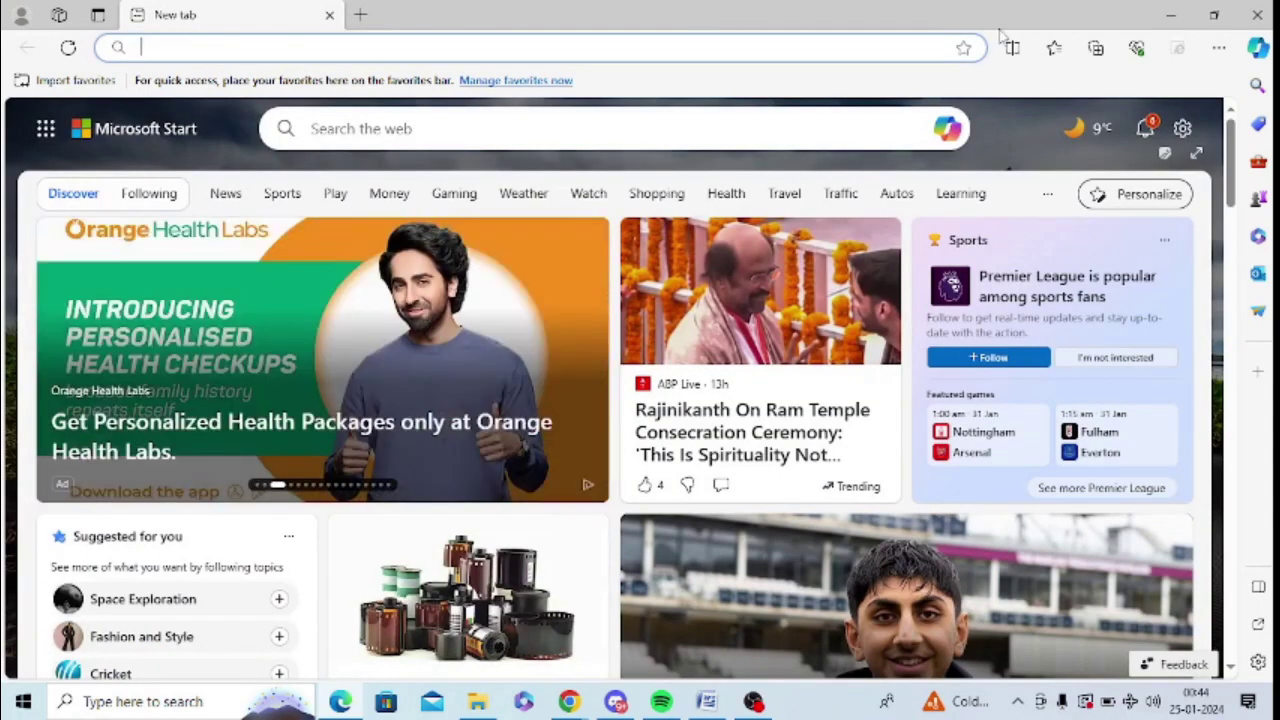
# Switch off 'Use hardware acceleration when available' in System and performance, then restart Edge
pyautogui.click(1219, 48)
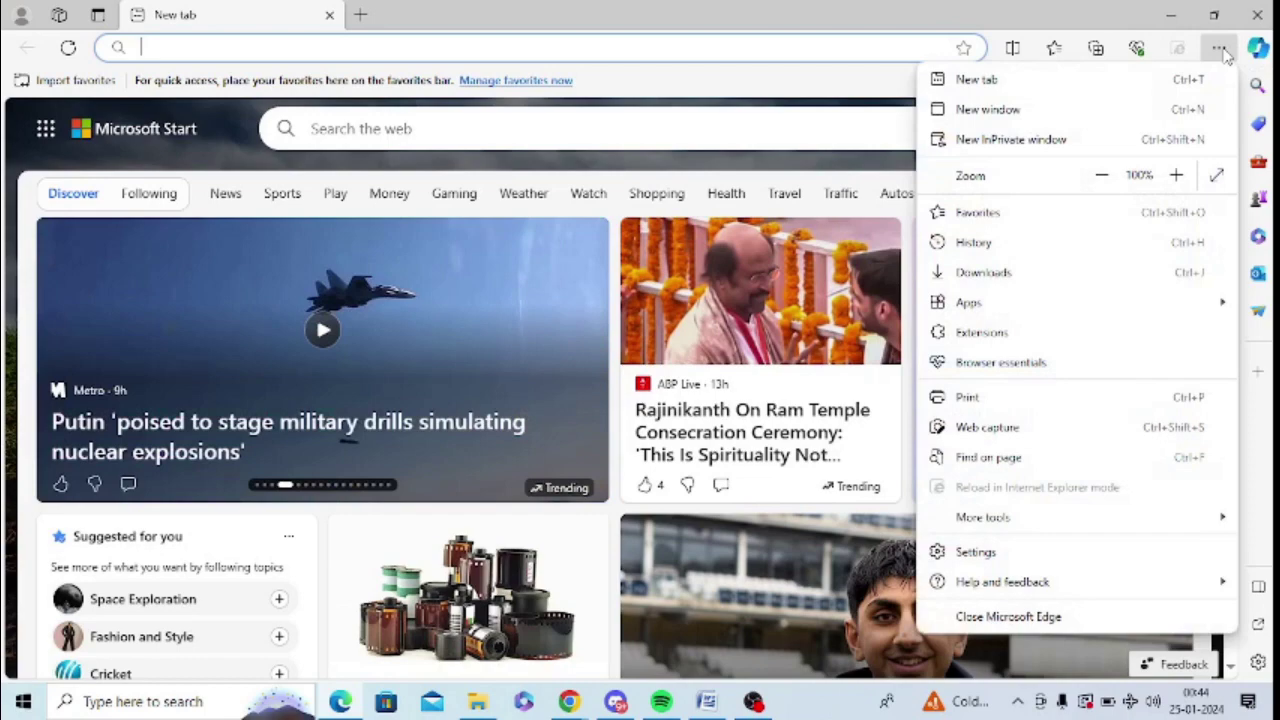
pyautogui.click(1018, 558)
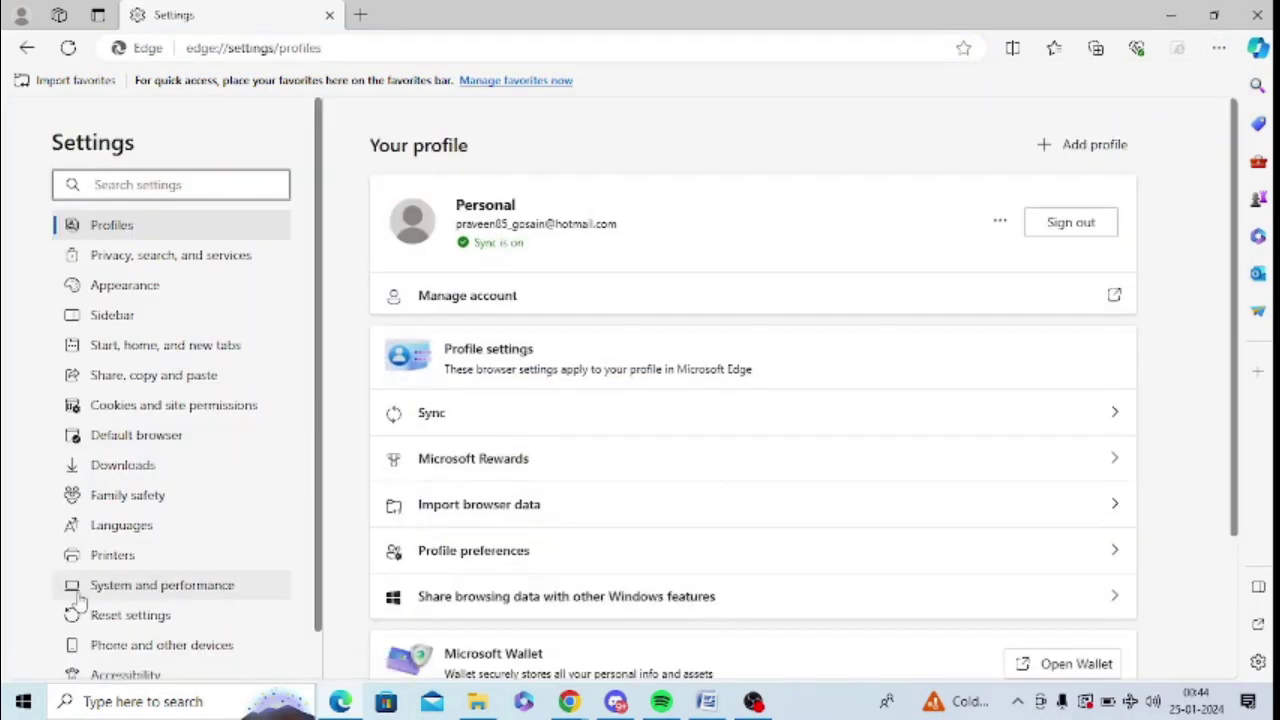
pyautogui.click(155, 590)
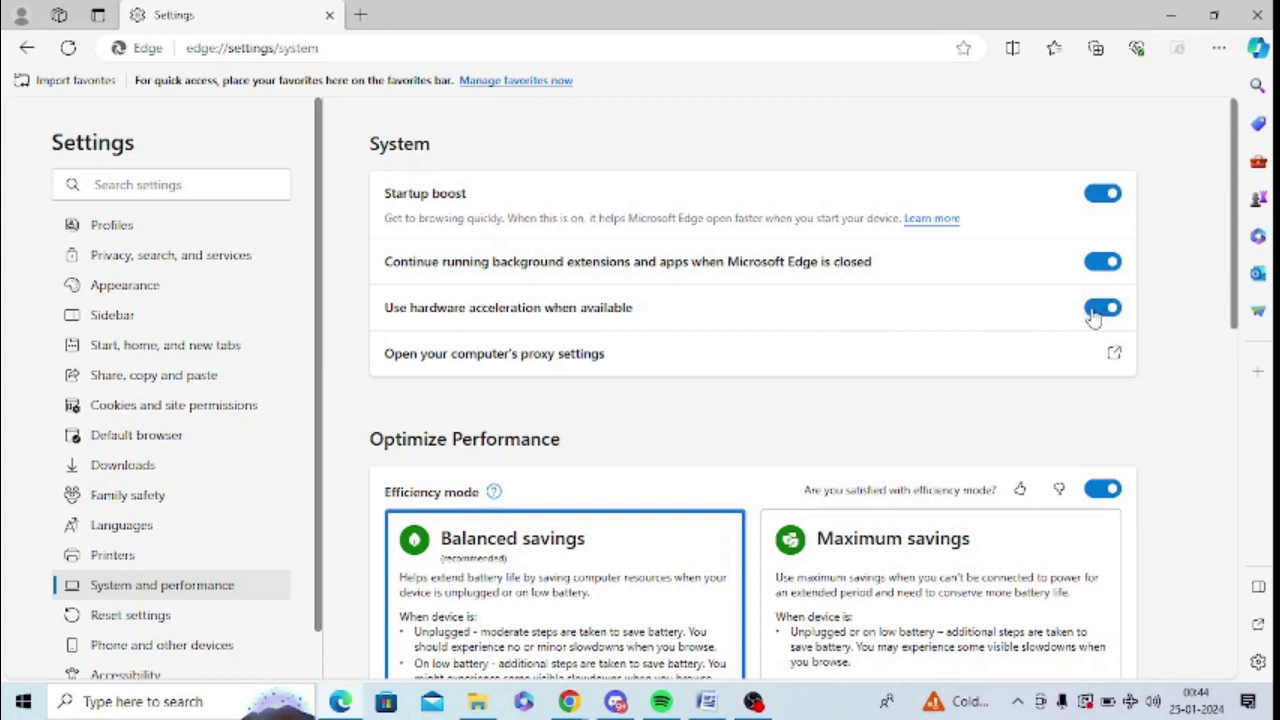
pyautogui.click(1094, 314)
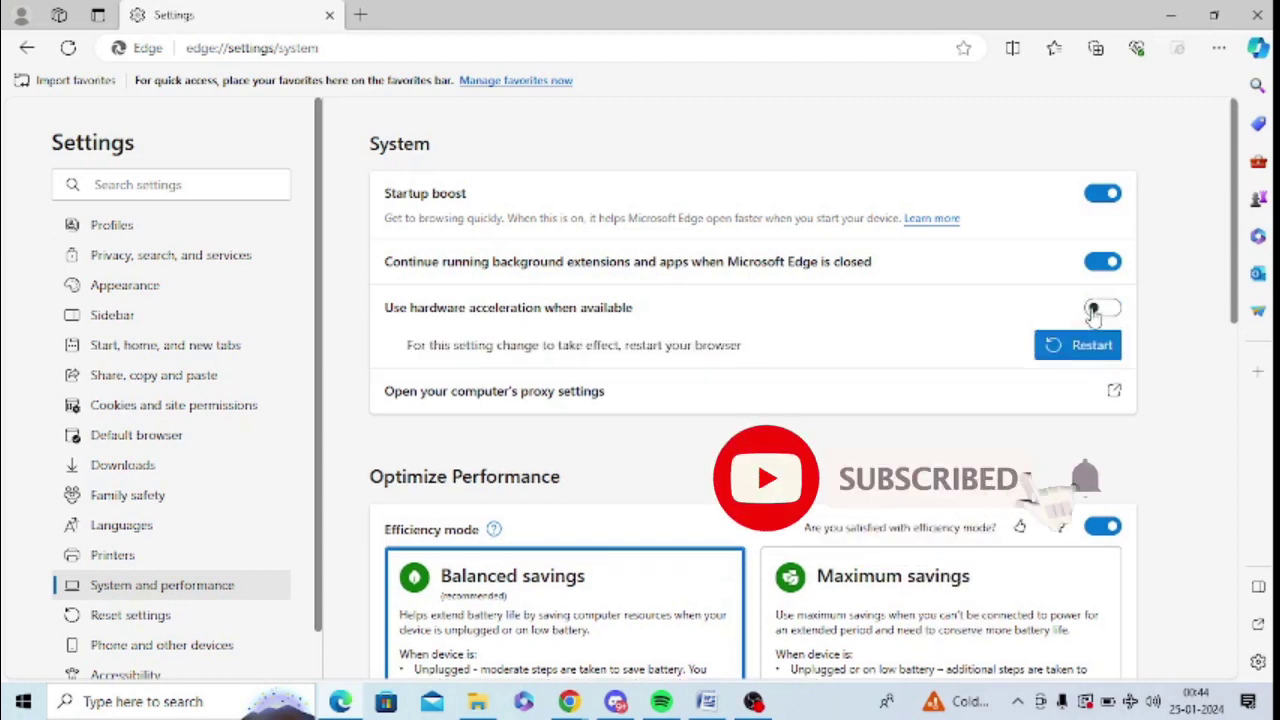
pyautogui.click(1063, 358)
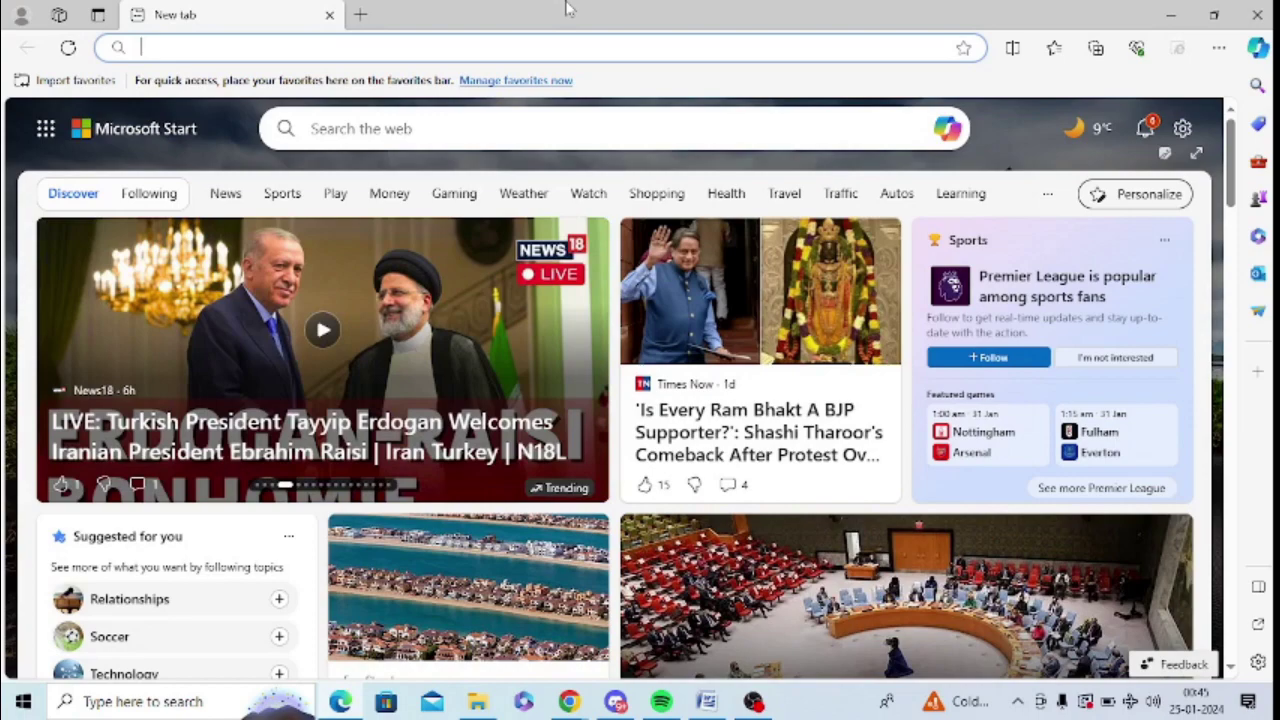
# Minimize Edge and open Windows Defender Firewall by searching 'fire' from the taskbar
pyautogui.press('super+d')
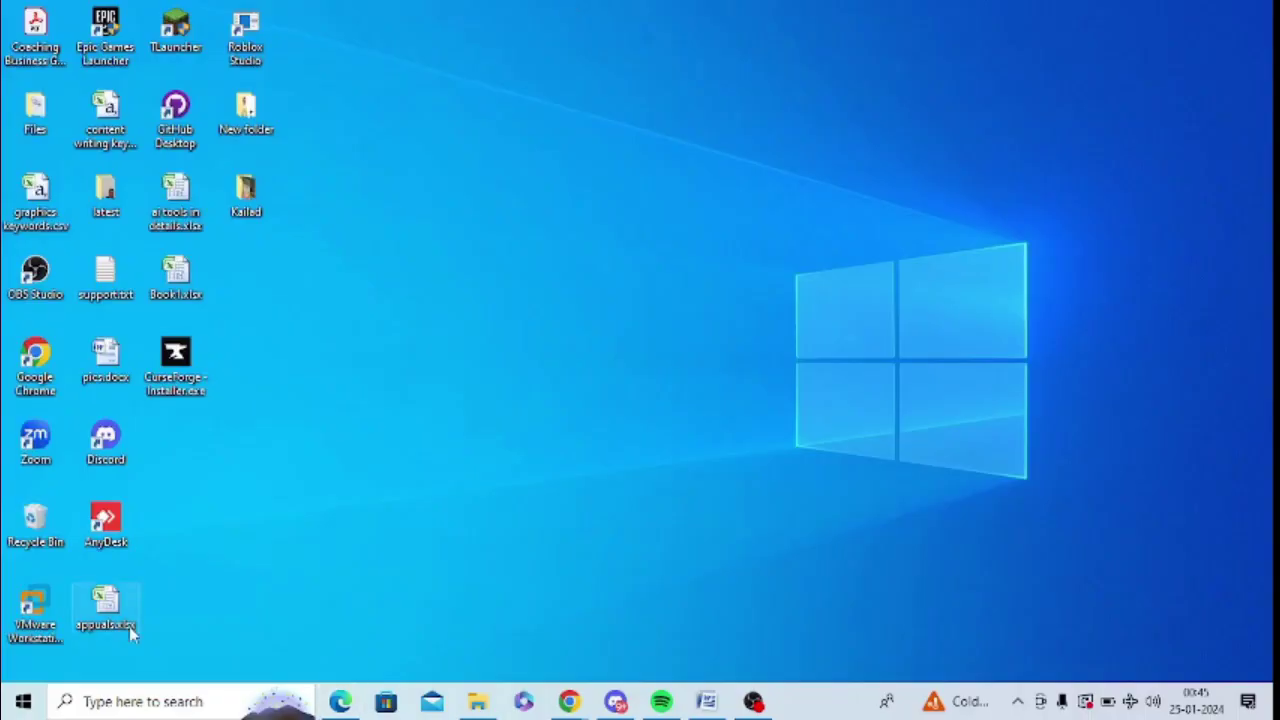
pyautogui.click(139, 703)
pyautogui.write('f')
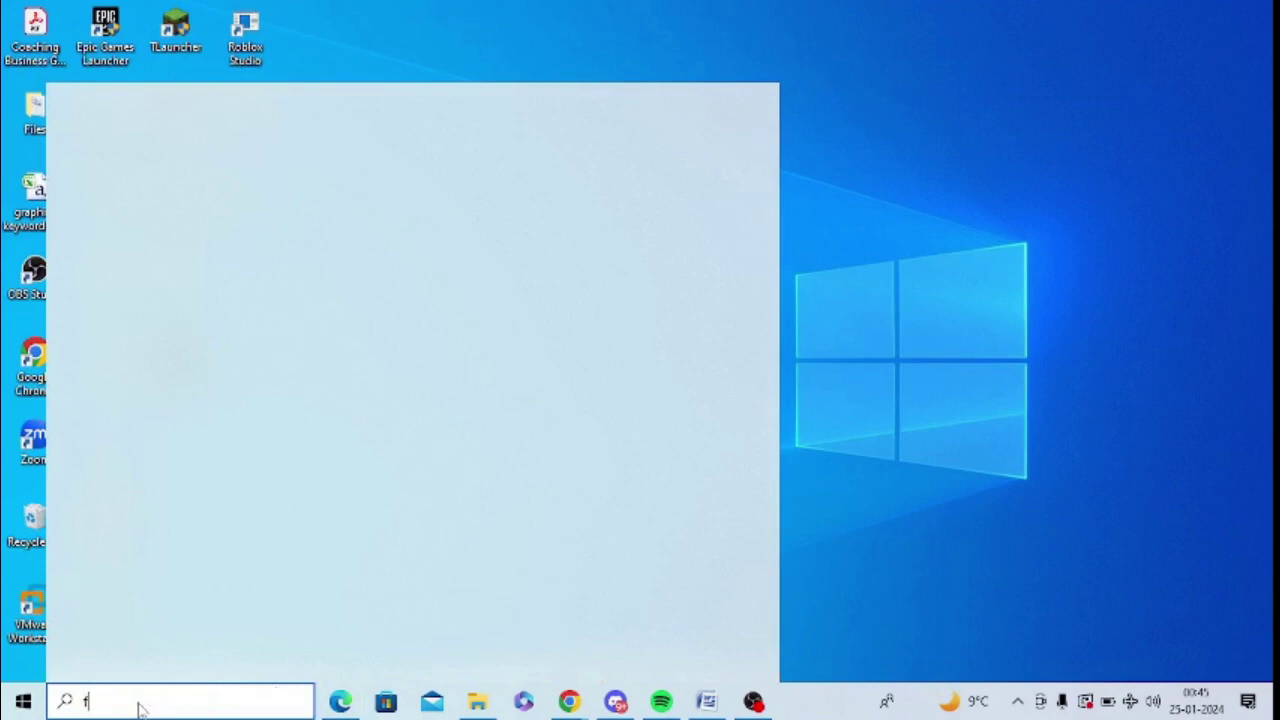
pyautogui.write('ire')
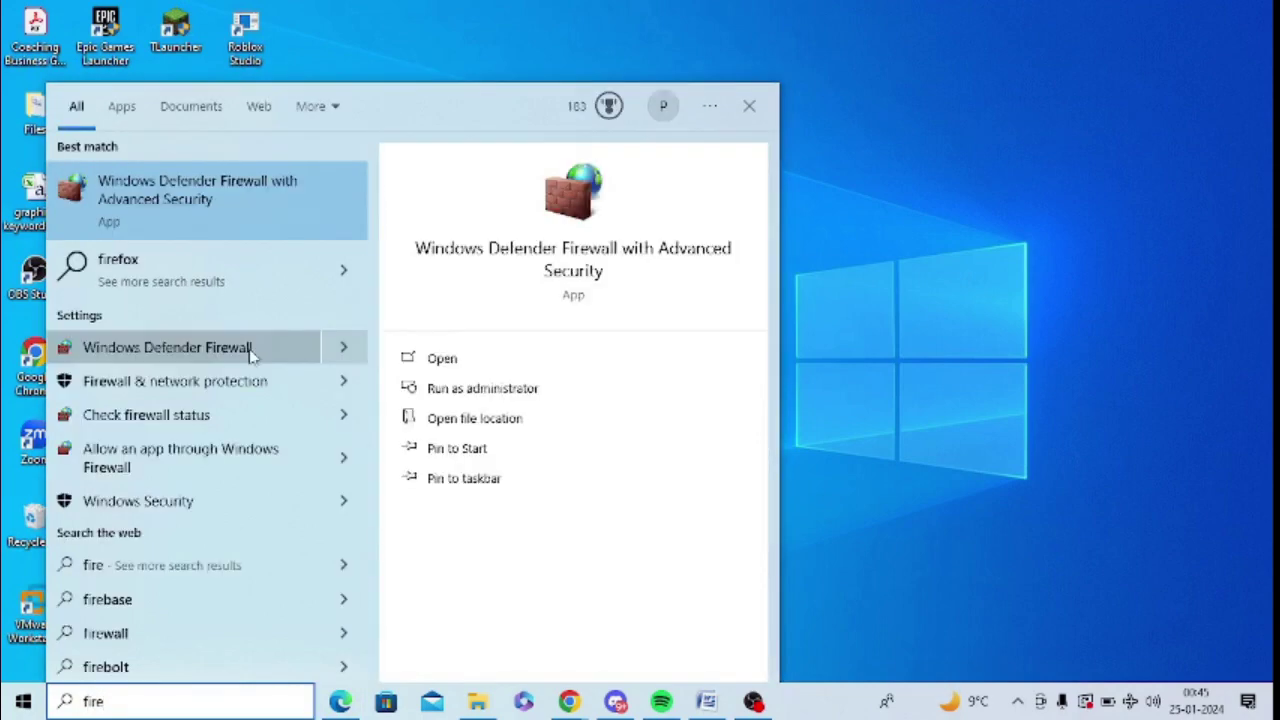
pyautogui.click(252, 350)
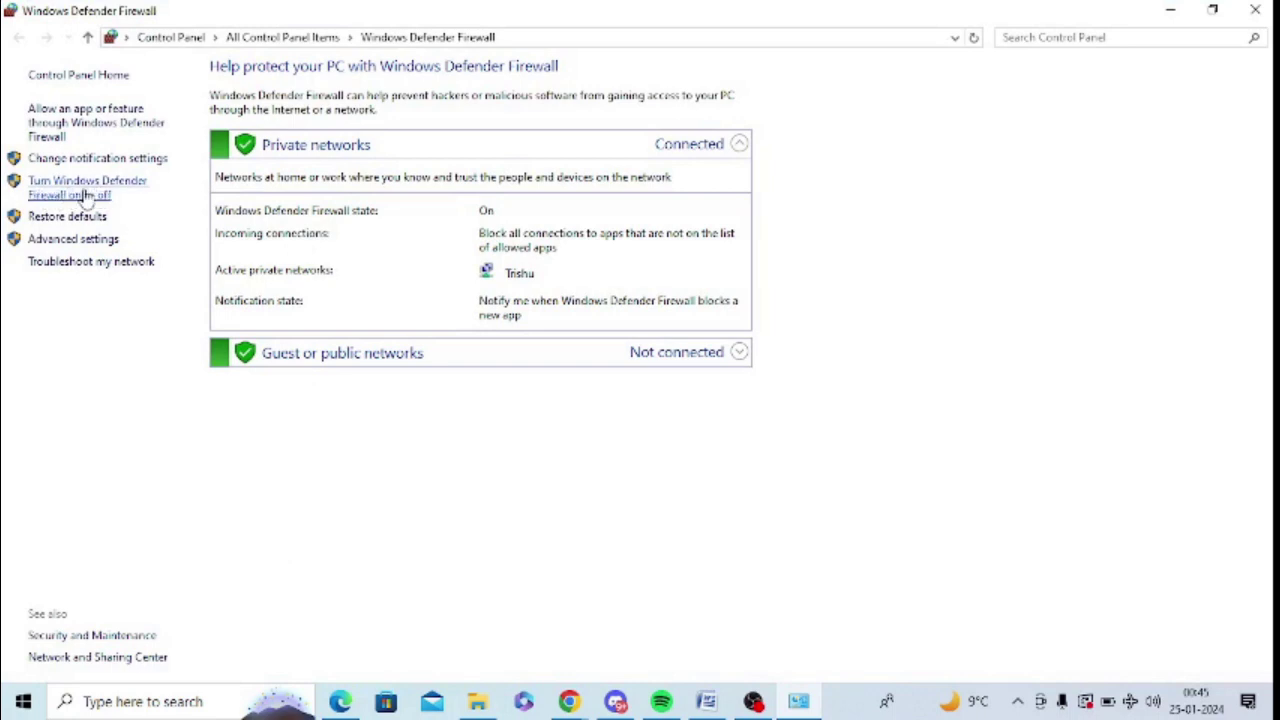
# Set Windows Defender Firewall to Turn off for both Private and Public networks
pyautogui.click(140, 195)
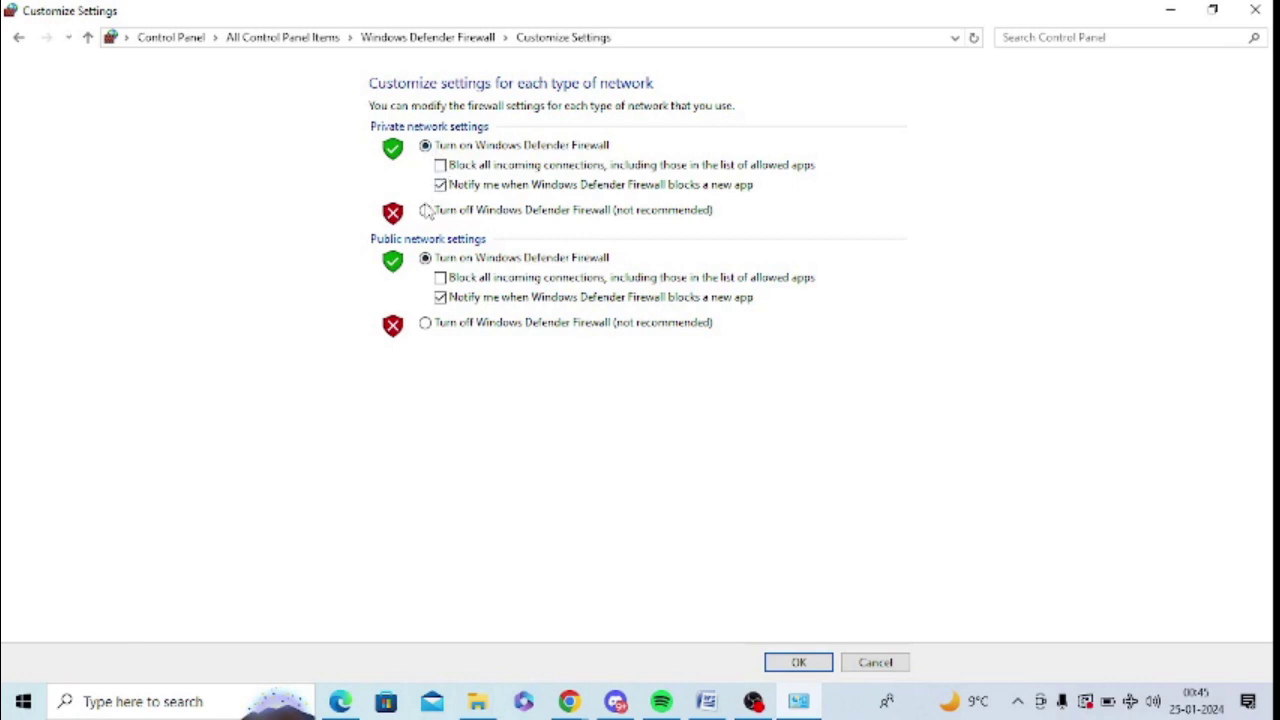
pyautogui.click(425, 210)
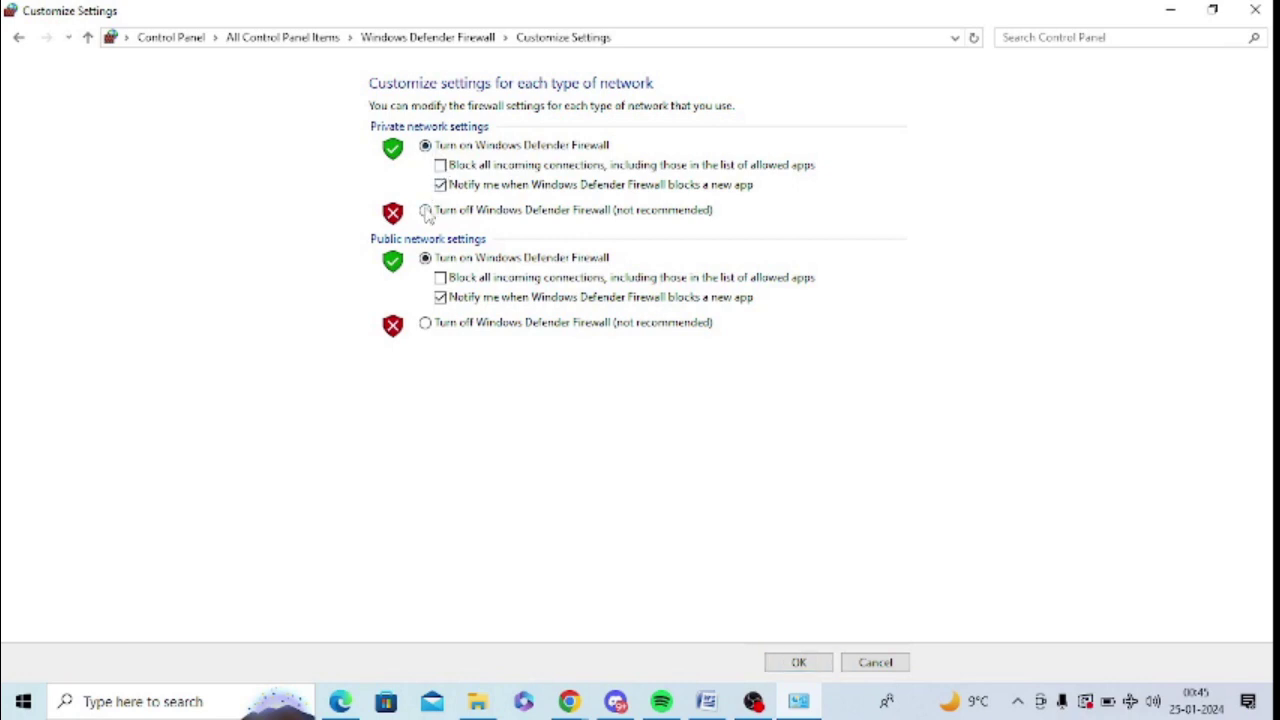
pyautogui.click(426, 323)
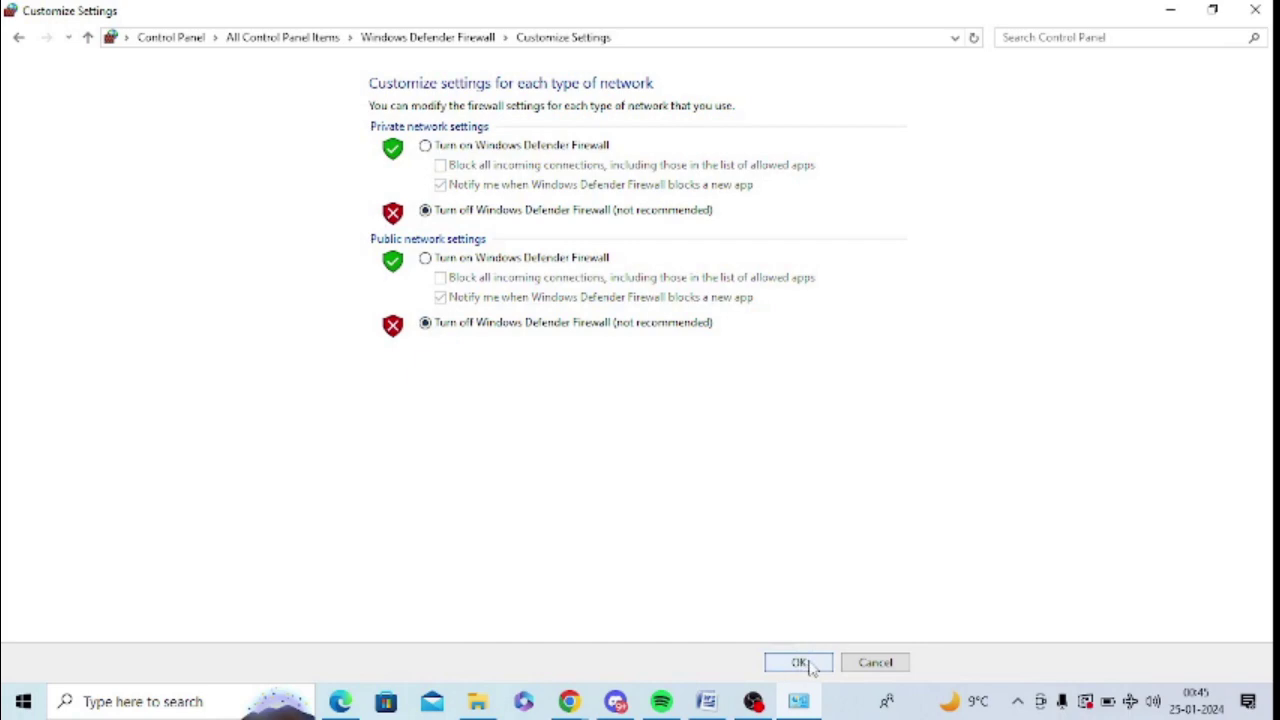
pyautogui.click(1267, 17)
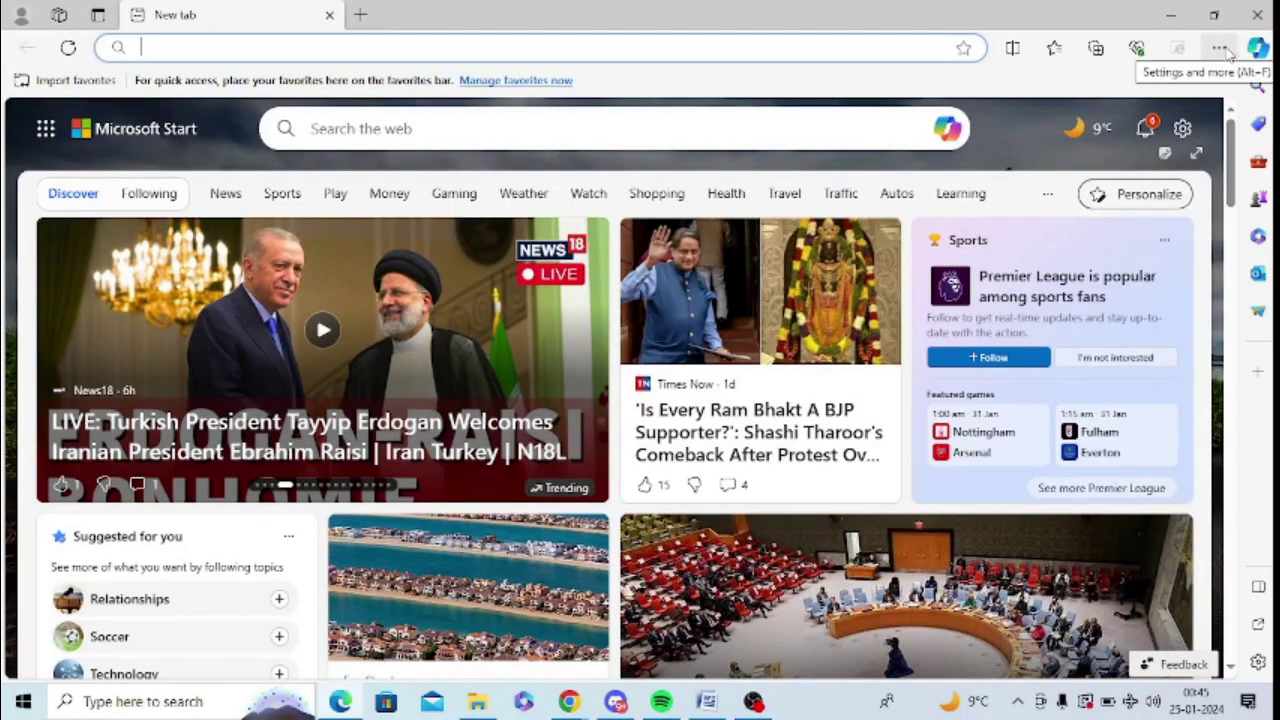
# Use Reset settings to restore Edge's settings to their default values and confirm Reset
pyautogui.click(1220, 48)
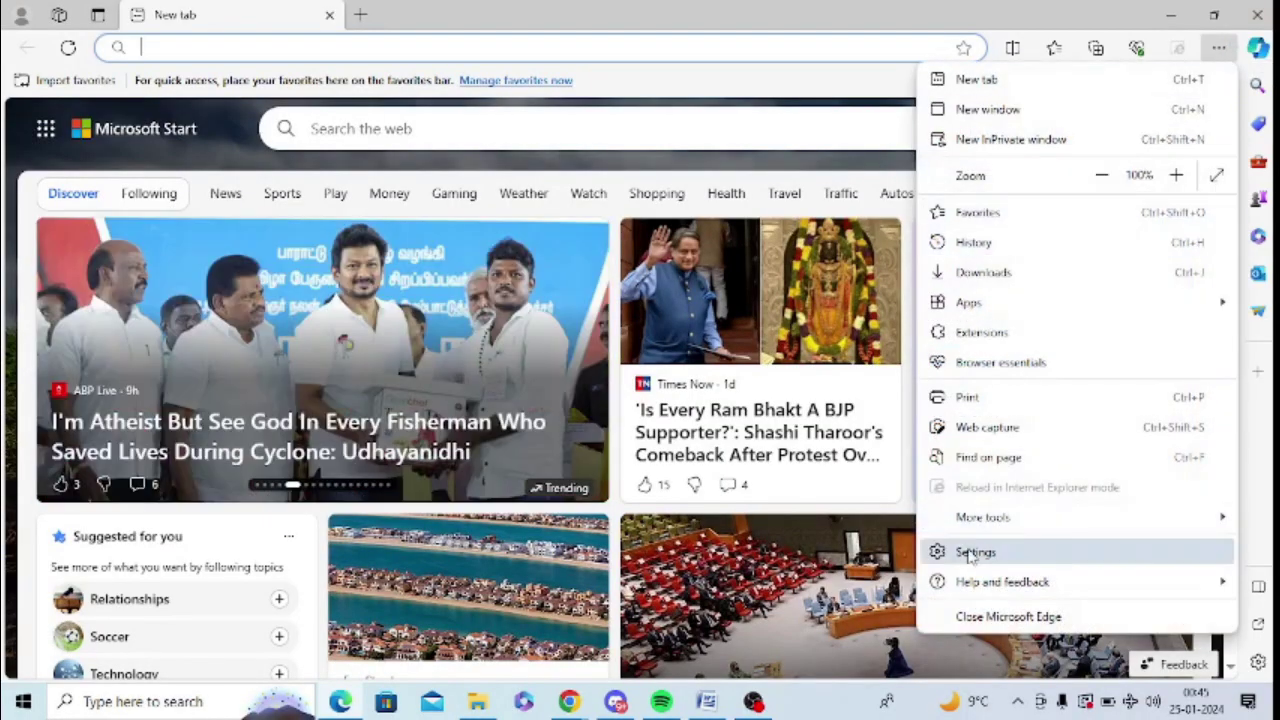
pyautogui.click(970, 553)
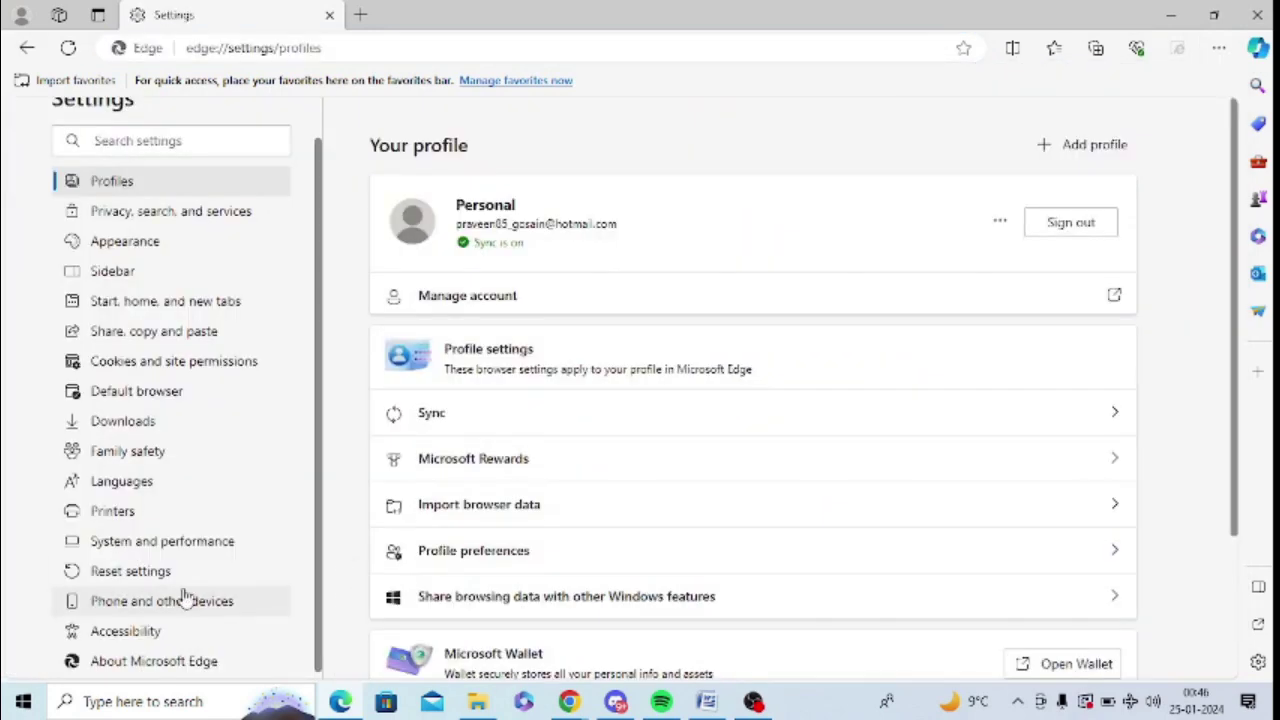
pyautogui.click(102, 578)
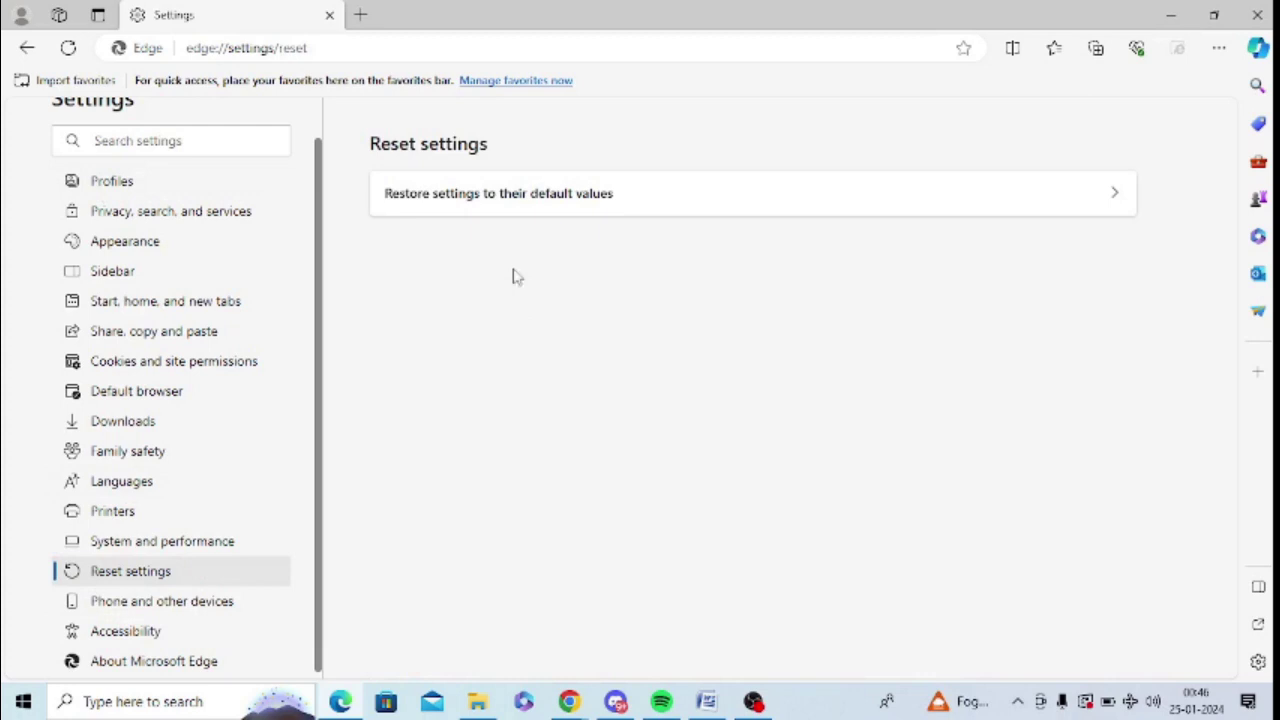
pyautogui.click(560, 217)
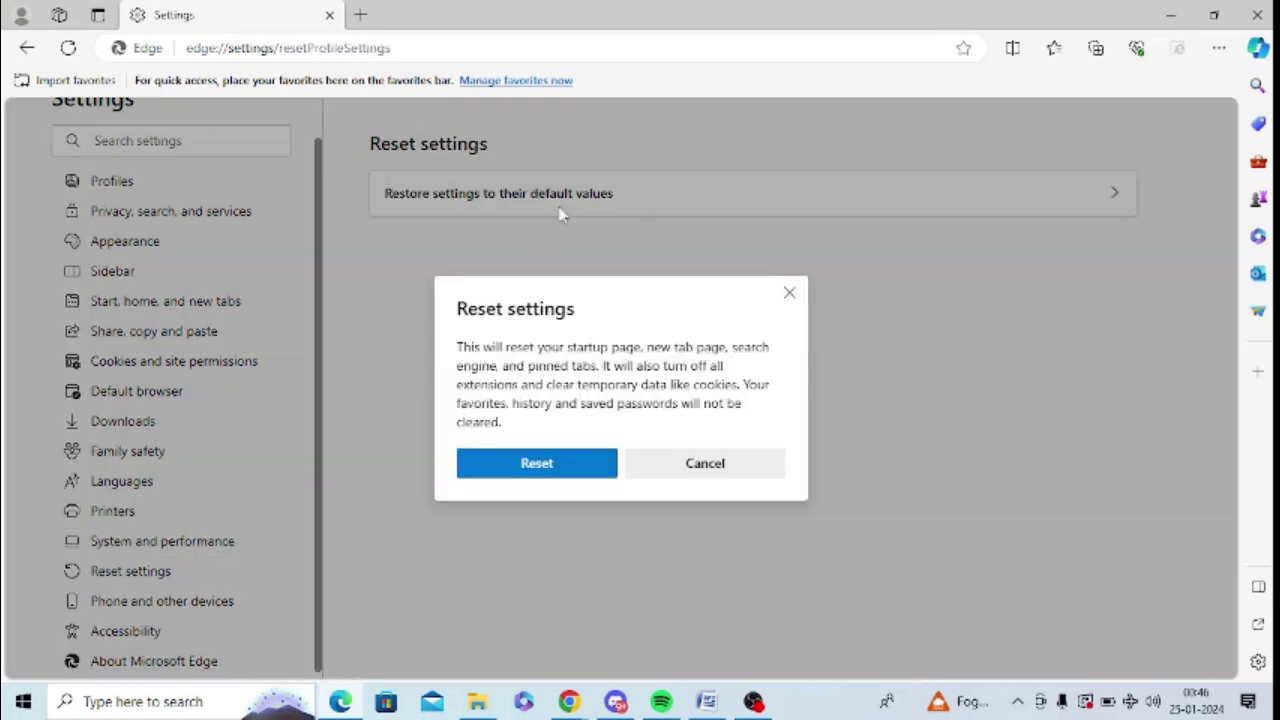
pyautogui.click(538, 458)
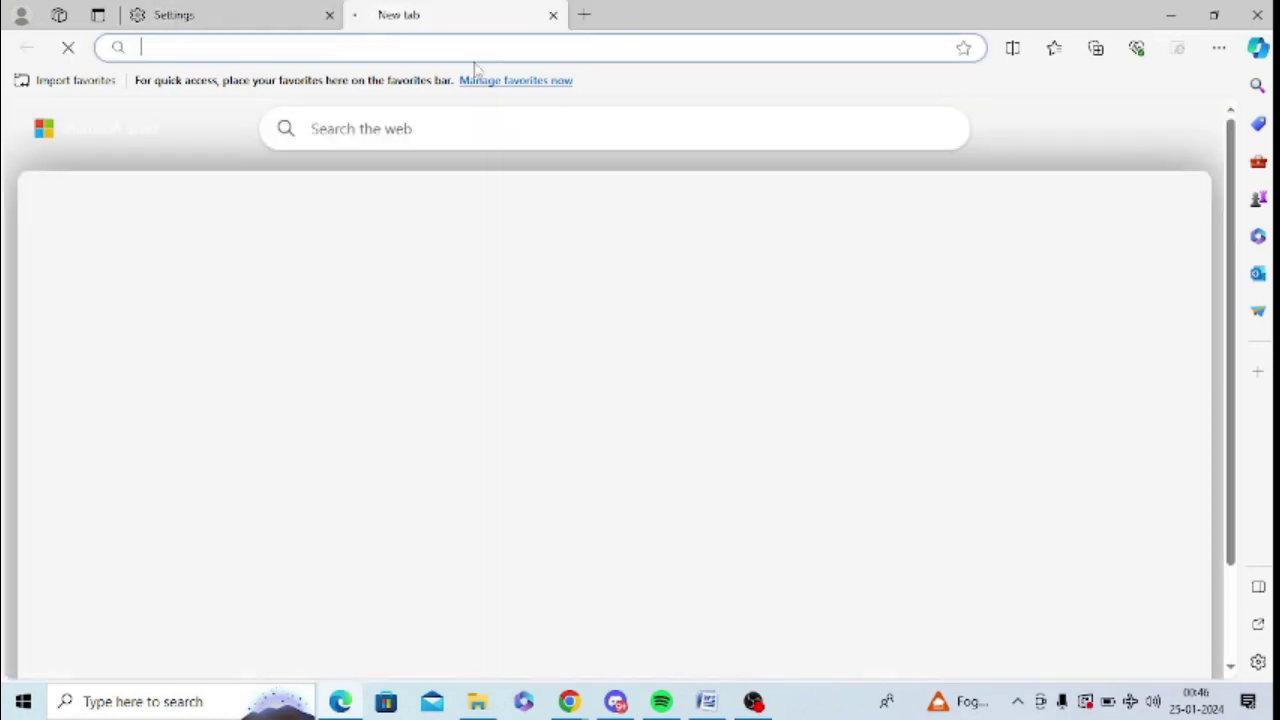